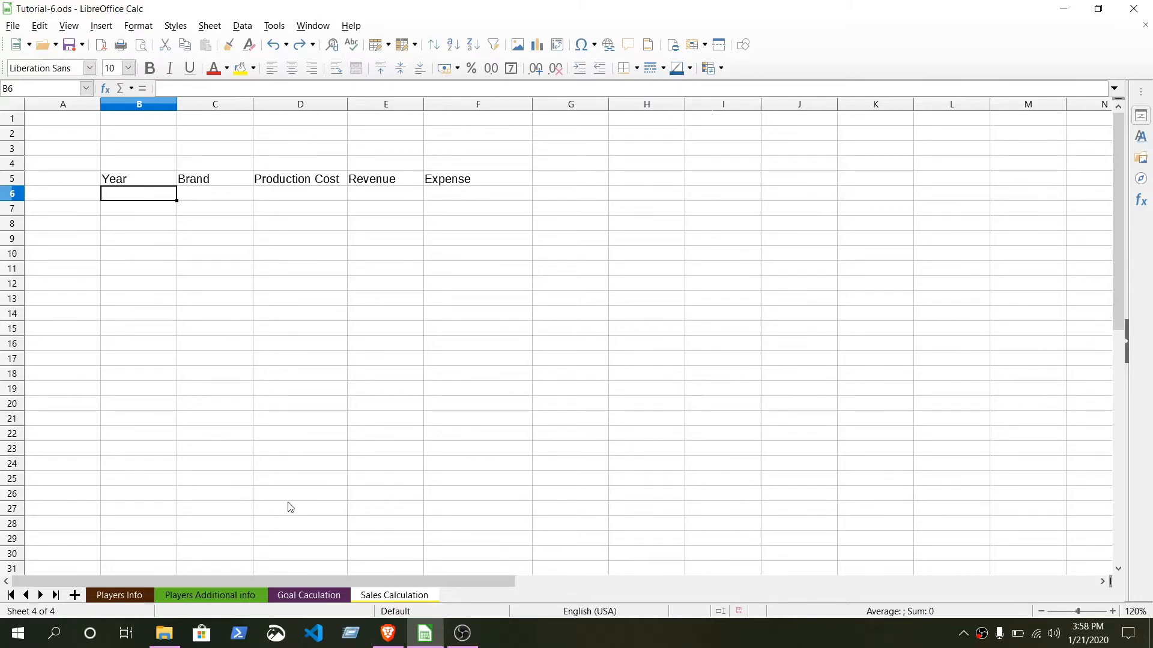
# - Look over the Players Info and Goal Caculation sheets, and delete the Players Additional info sheet
pyautogui.click(120, 595)
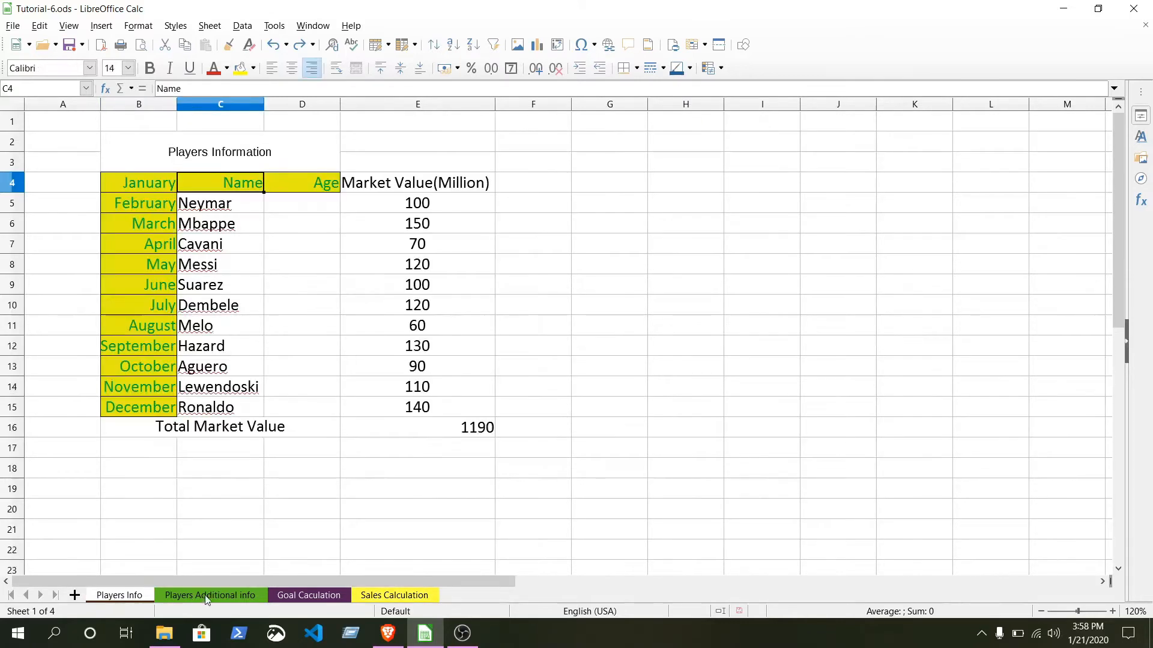
pyautogui.click(210, 595)
pyautogui.click(298, 595)
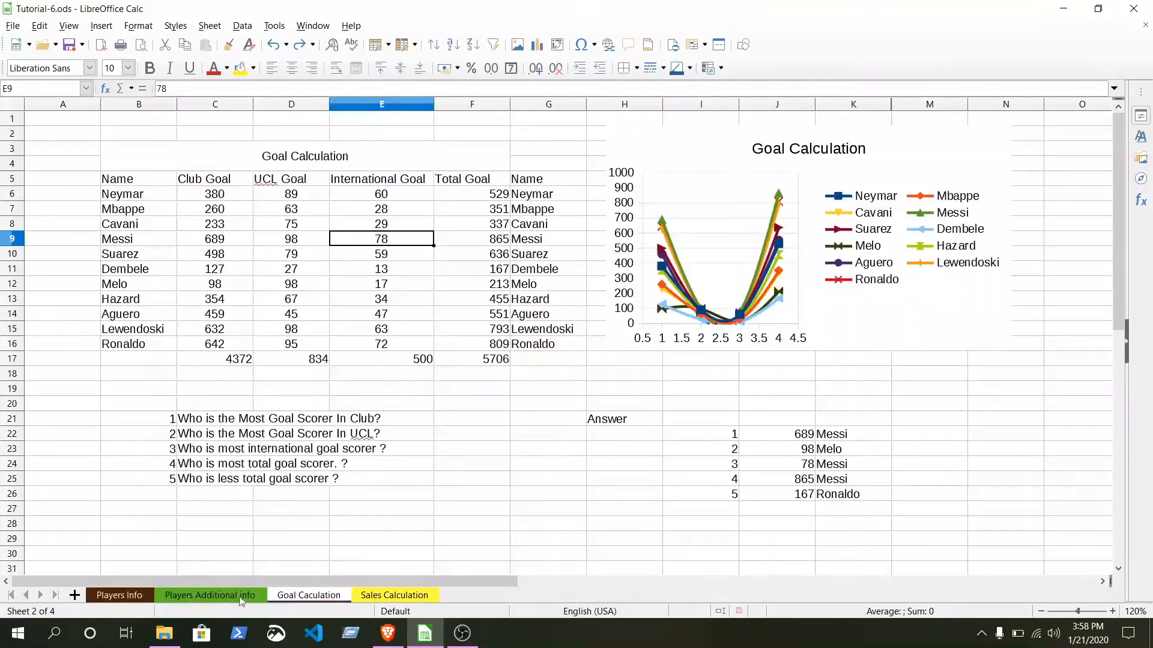
pyautogui.click(119, 595)
pyautogui.click(215, 597)
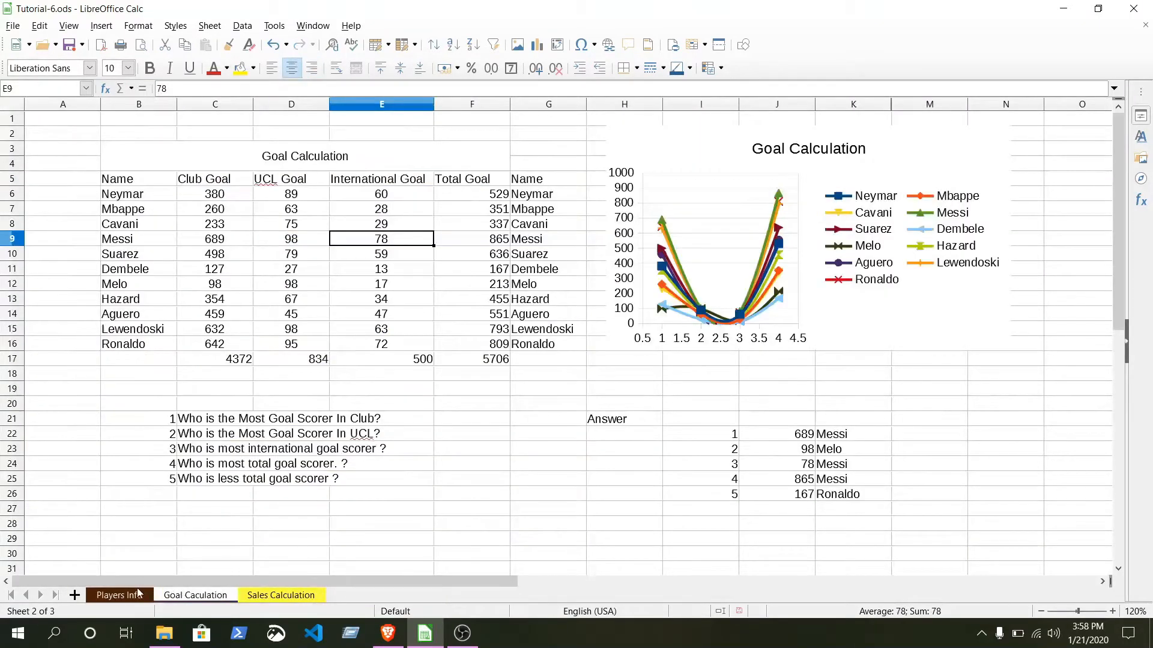
# - Check the Players Info and Goal Caculation sheets, and return to the Sales Calculation sheet
pyautogui.click(136, 595)
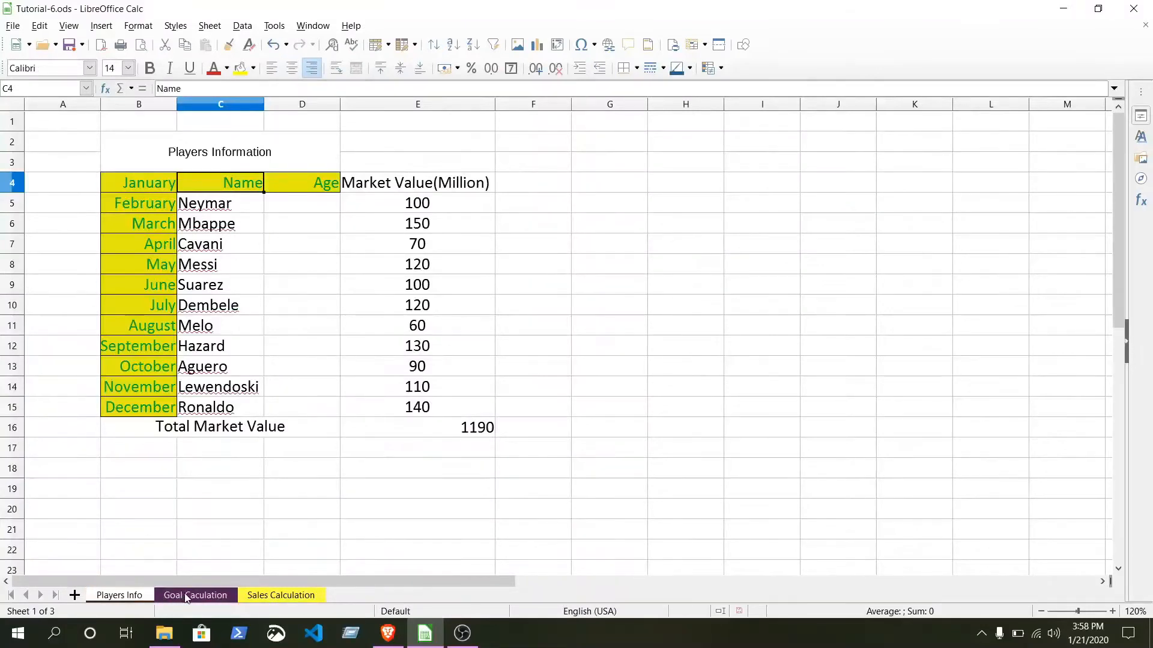
pyautogui.click(187, 596)
pyautogui.click(264, 596)
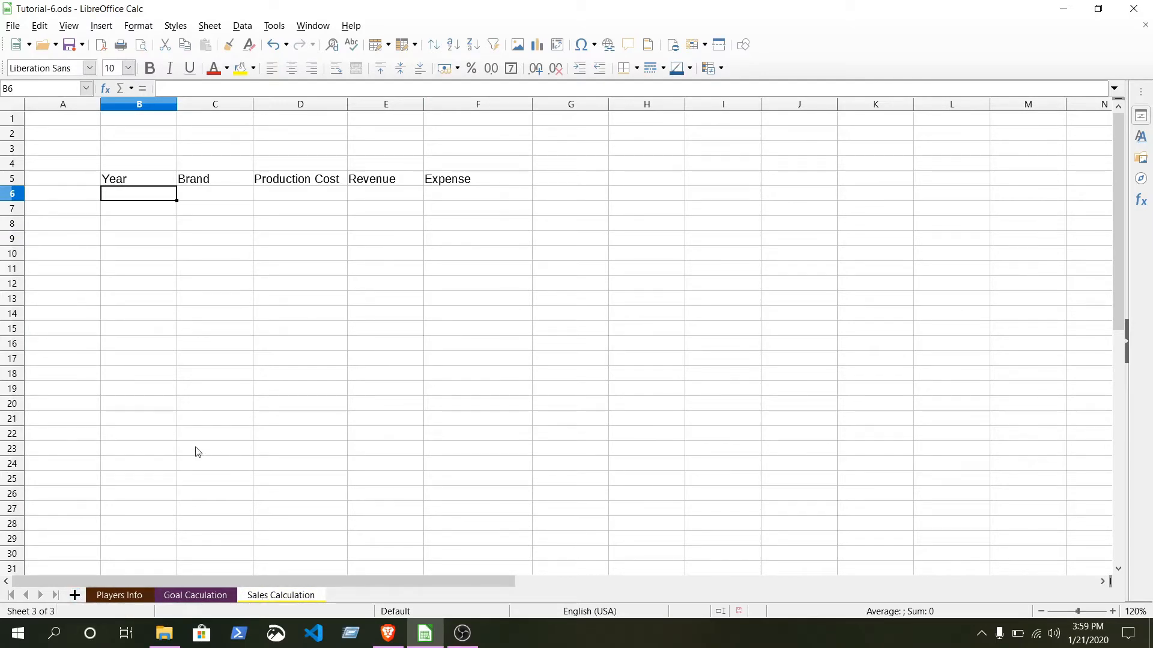
pyautogui.click(205, 28)
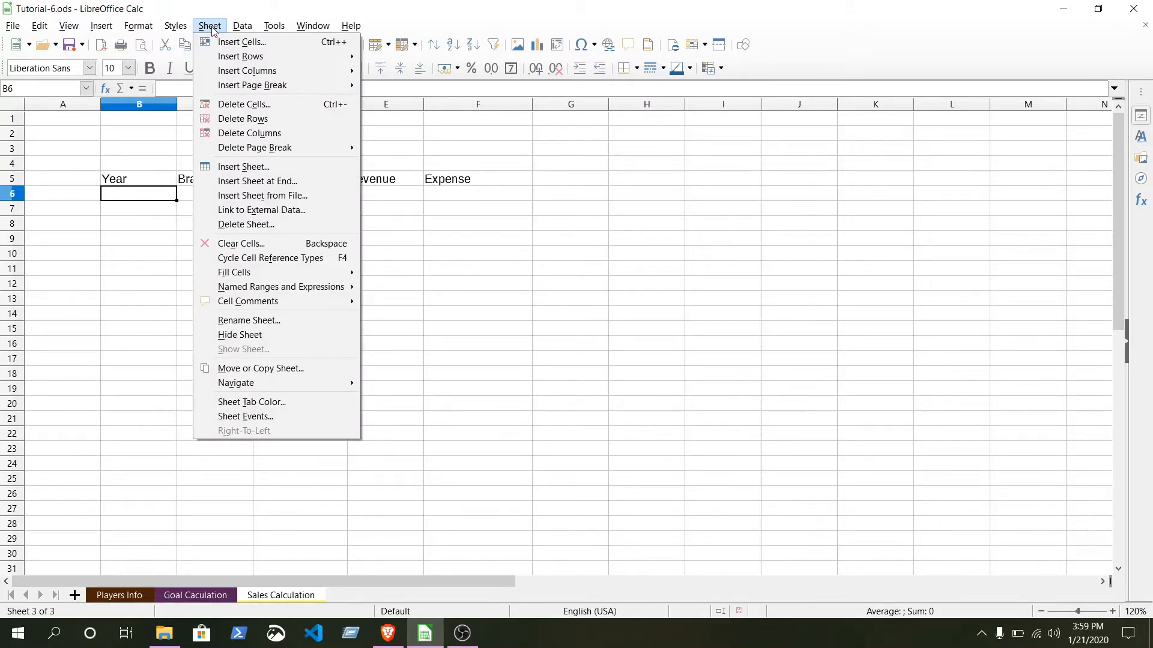
pyautogui.click(248, 169)
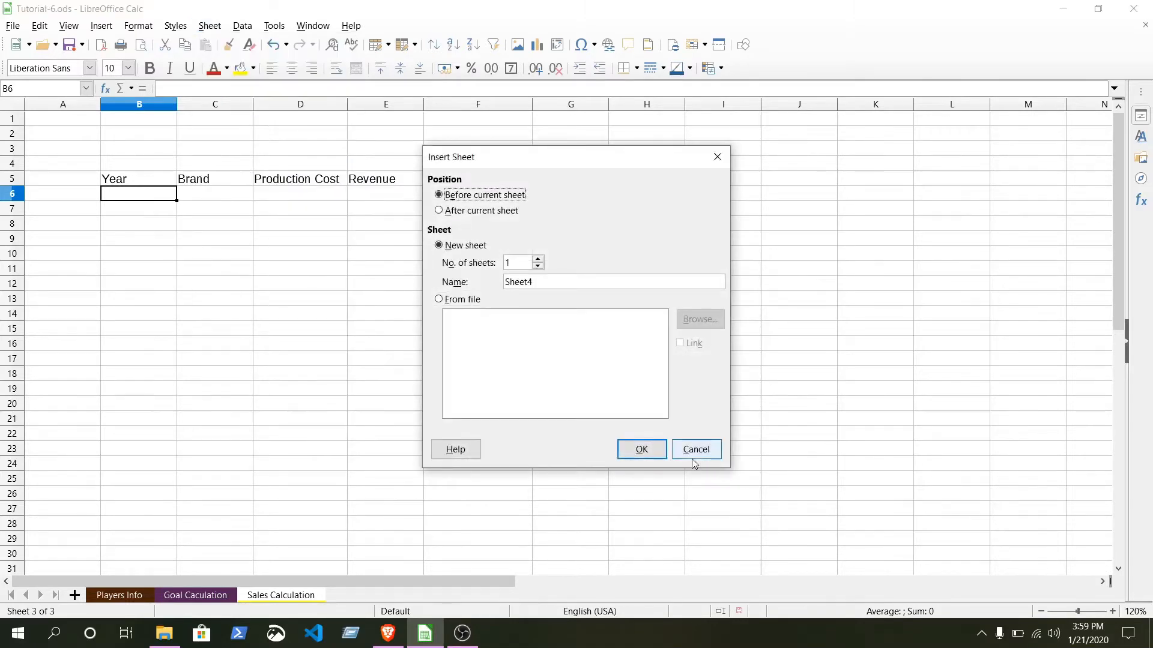
pyautogui.click(694, 457)
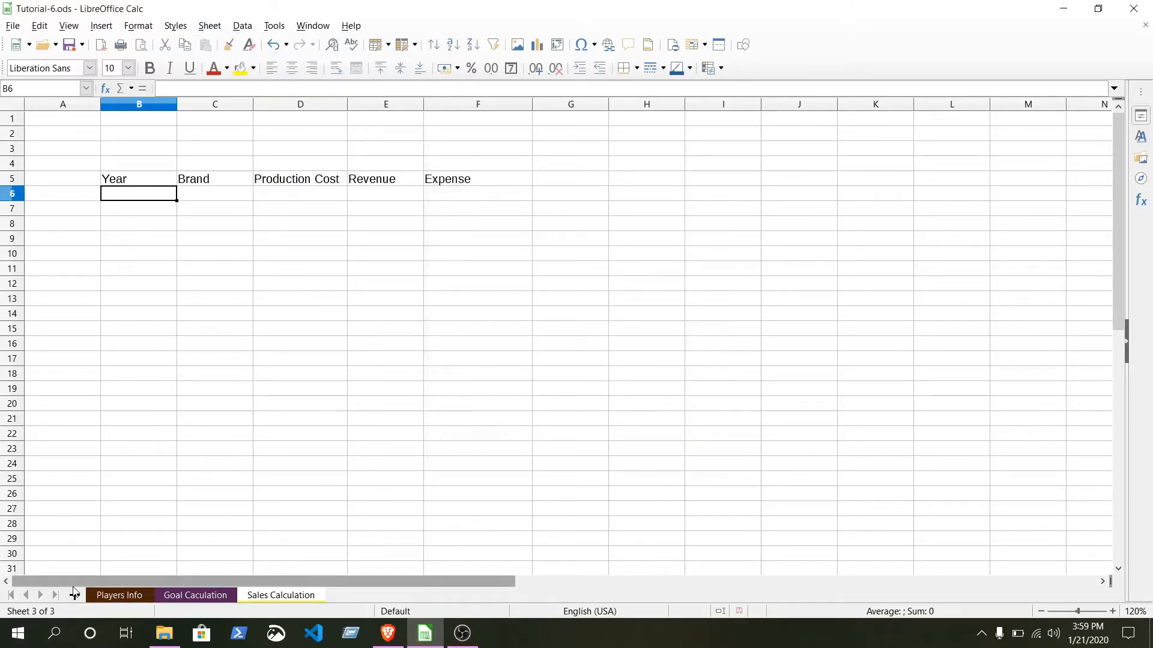
pyautogui.click(206, 26)
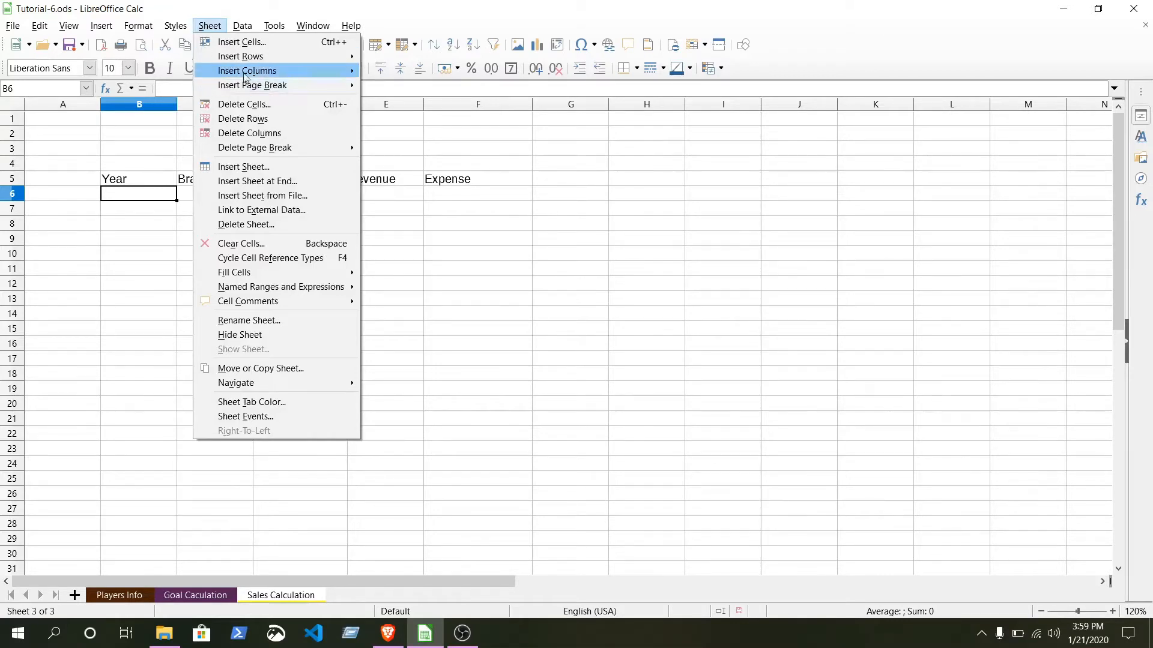
pyautogui.moveTo(272, 51)
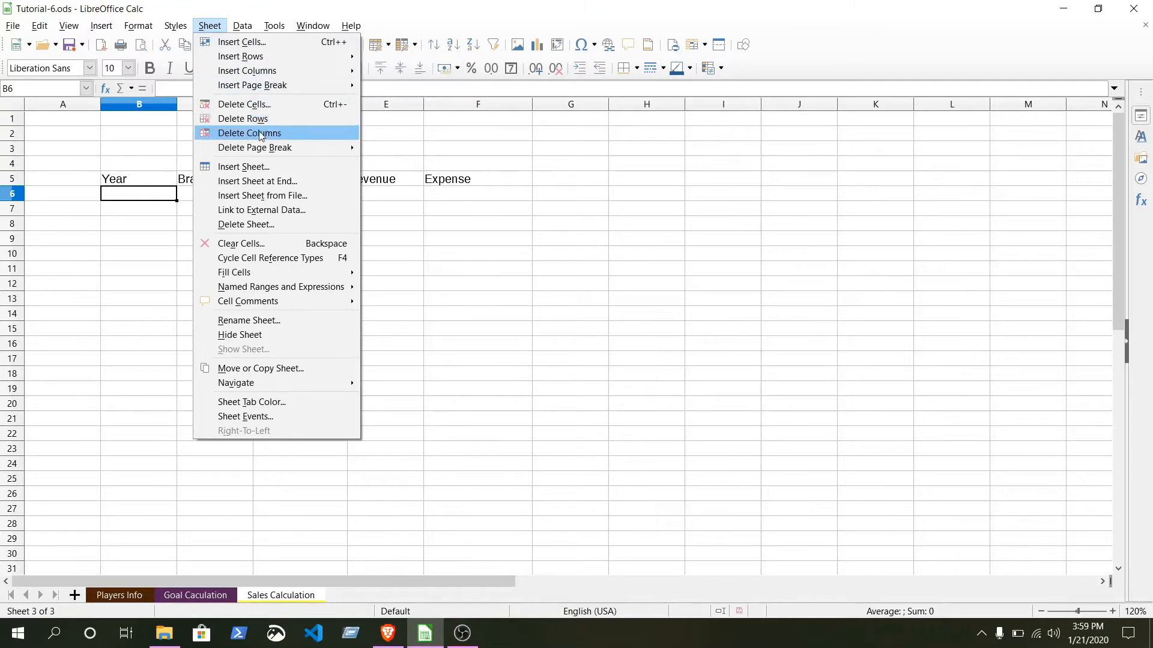
pyautogui.moveTo(272, 147)
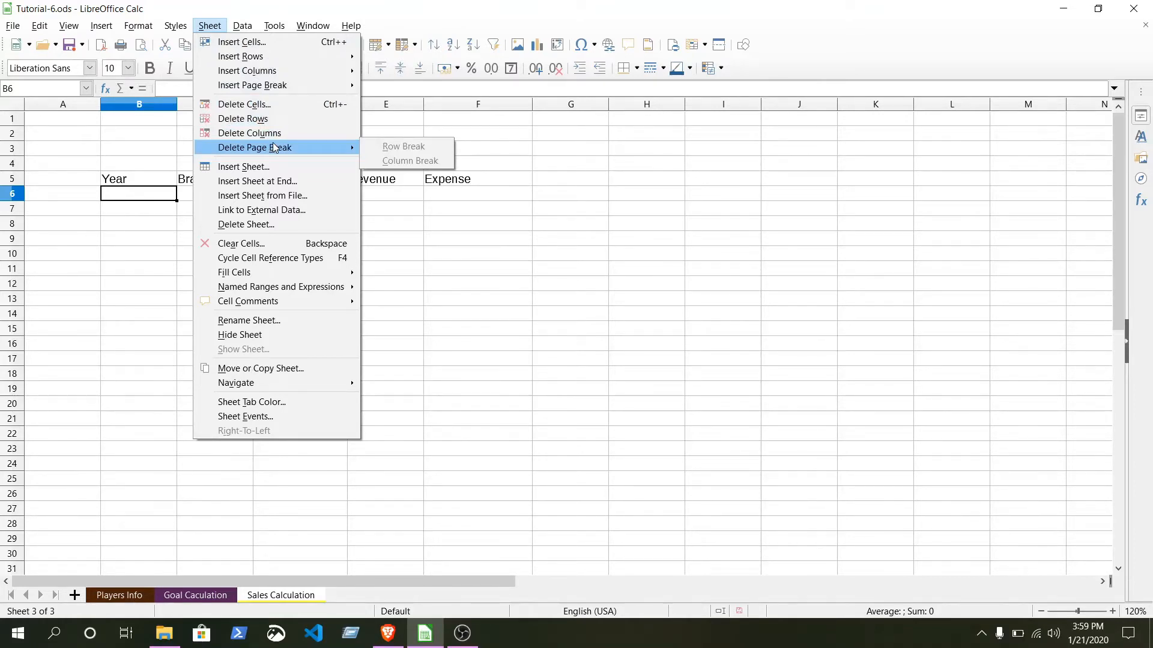
pyautogui.click(144, 199)
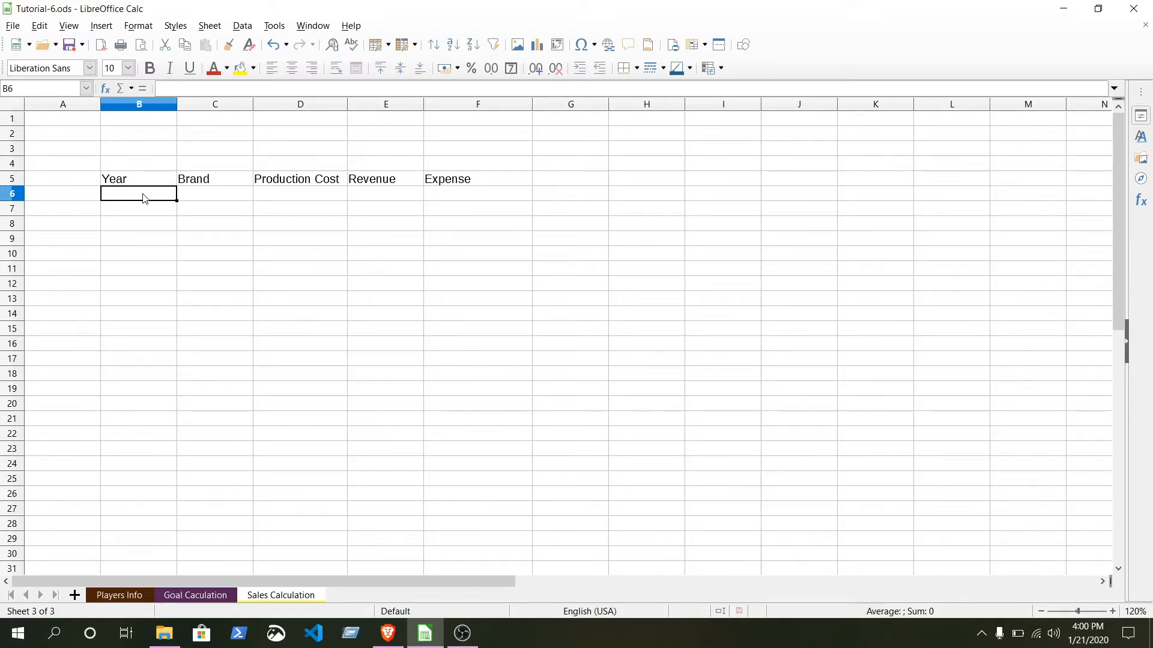
# - Set a validity criterion on cells B5:B30 that allows dates less than a maximum of 2020
pyautogui.click(127, 184)
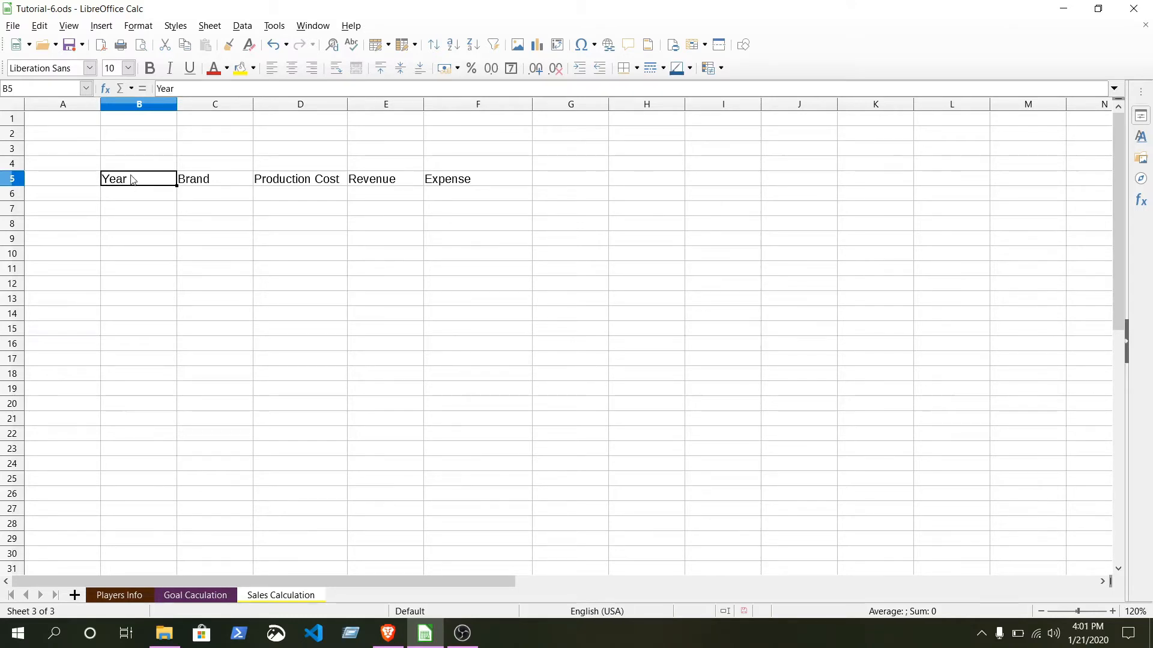
pyautogui.moveTo(131, 179); pyautogui.dragTo(170, 559)
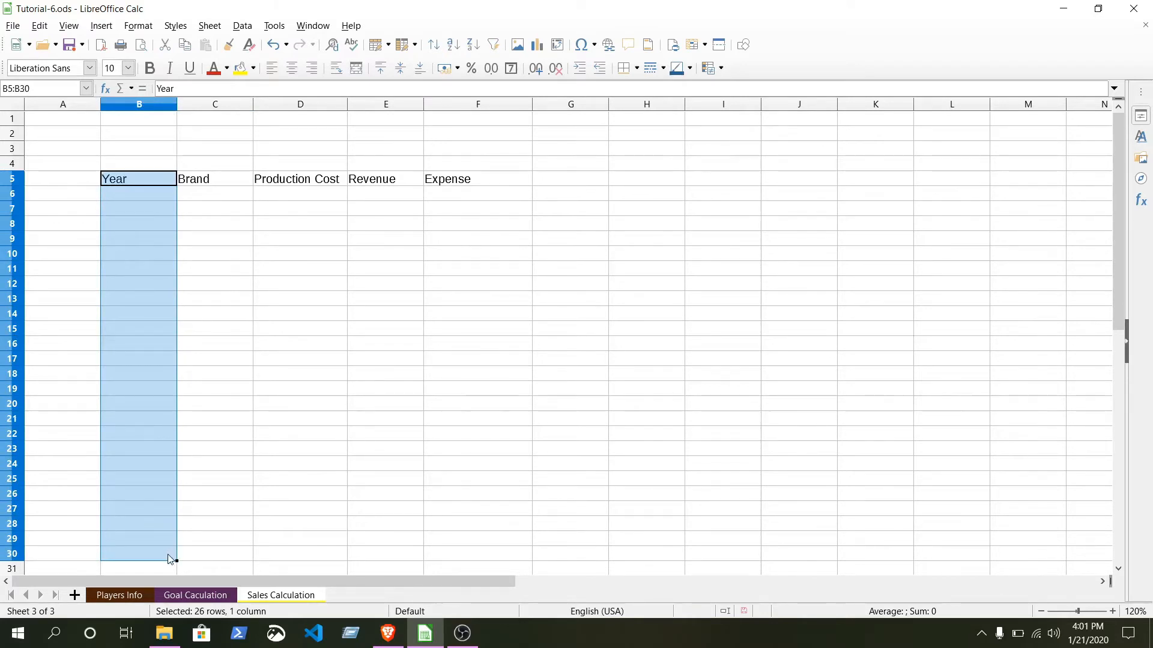
pyautogui.click(242, 25)
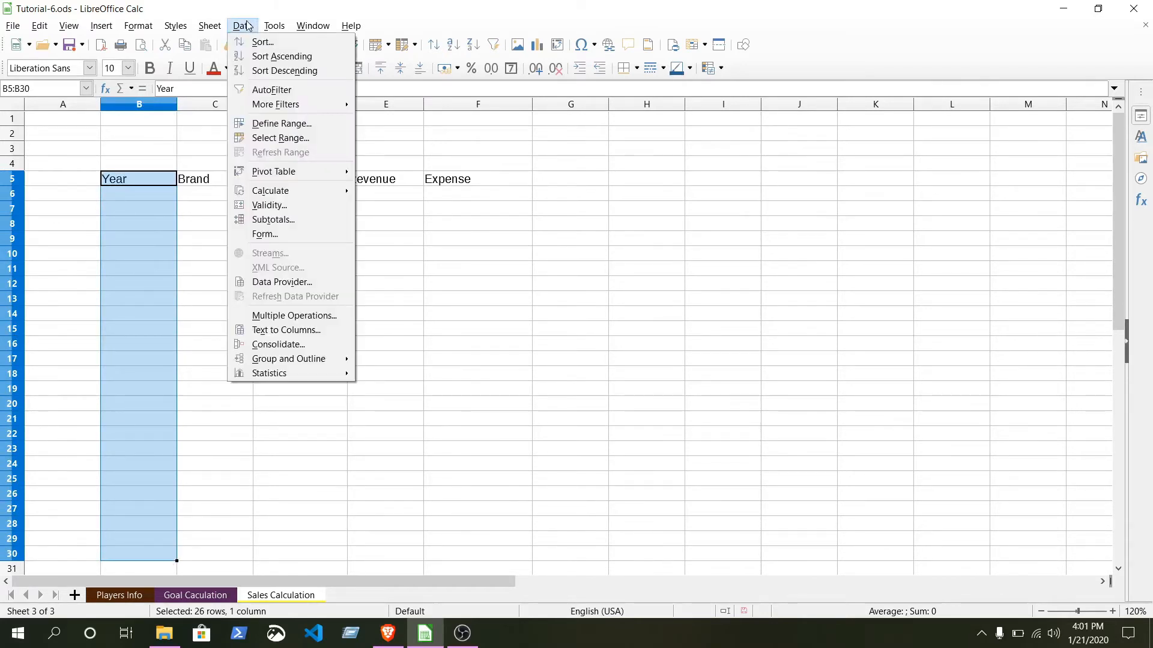
pyautogui.click(283, 207)
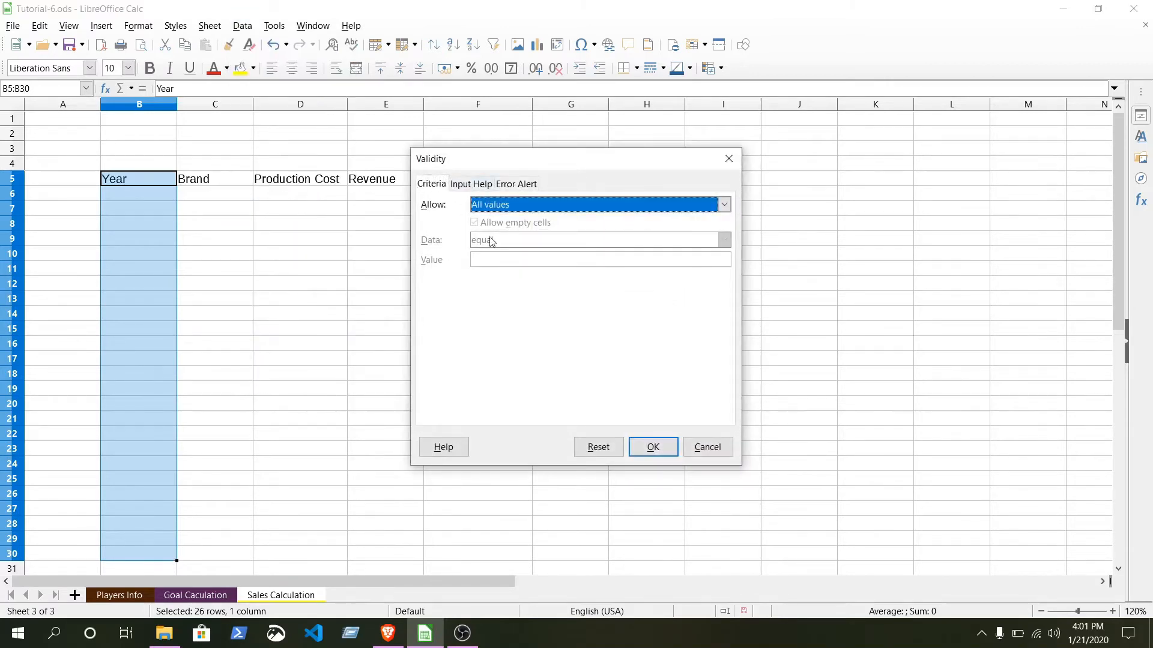
pyautogui.click(519, 205)
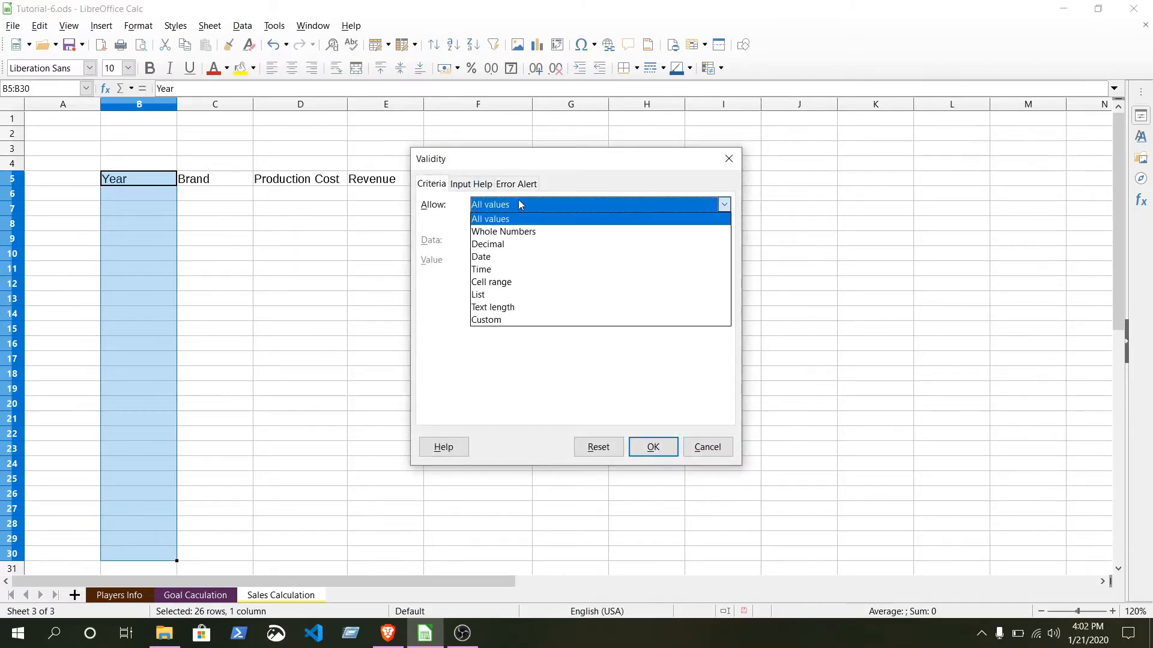
pyautogui.click(493, 257)
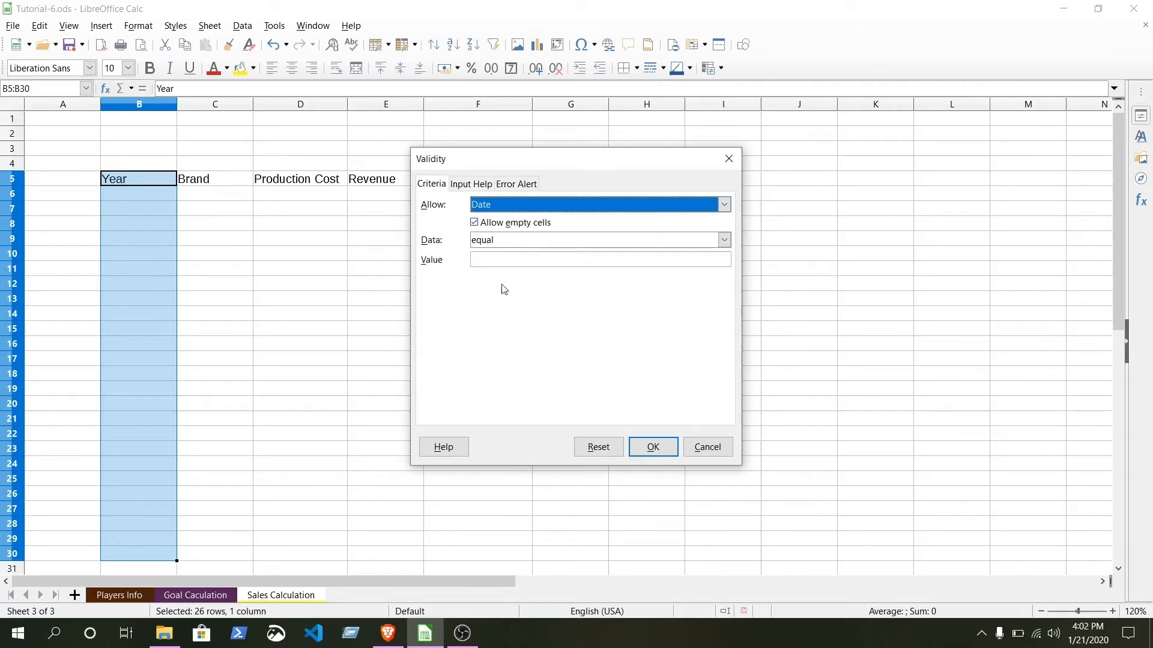
pyautogui.click(491, 241)
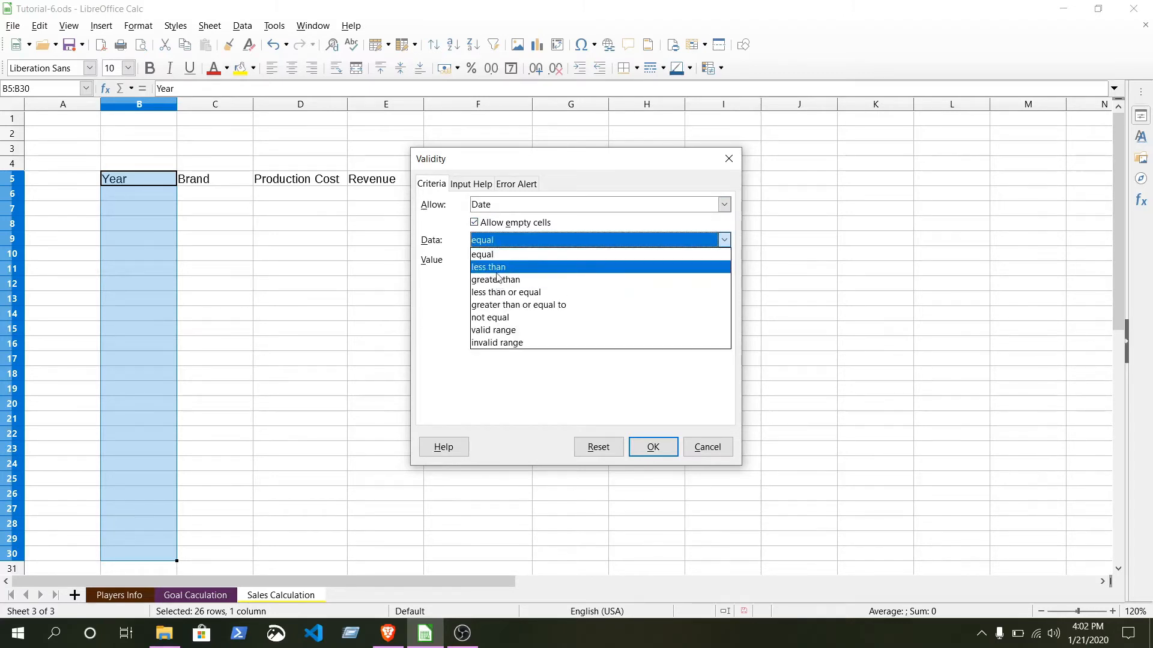
pyautogui.click(499, 267)
pyautogui.click(488, 261)
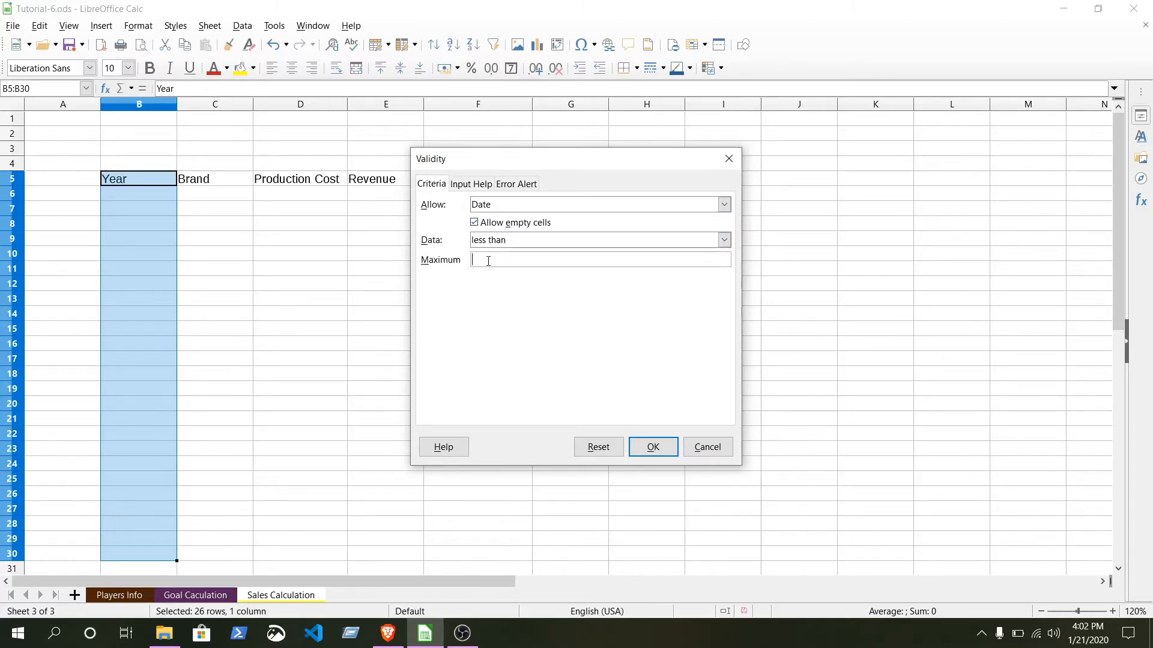
pyautogui.write('2020')
# - Enable input help titled "2020 is not passed" with the text "So input a value that is less than 2020"
pyautogui.click(469, 188)
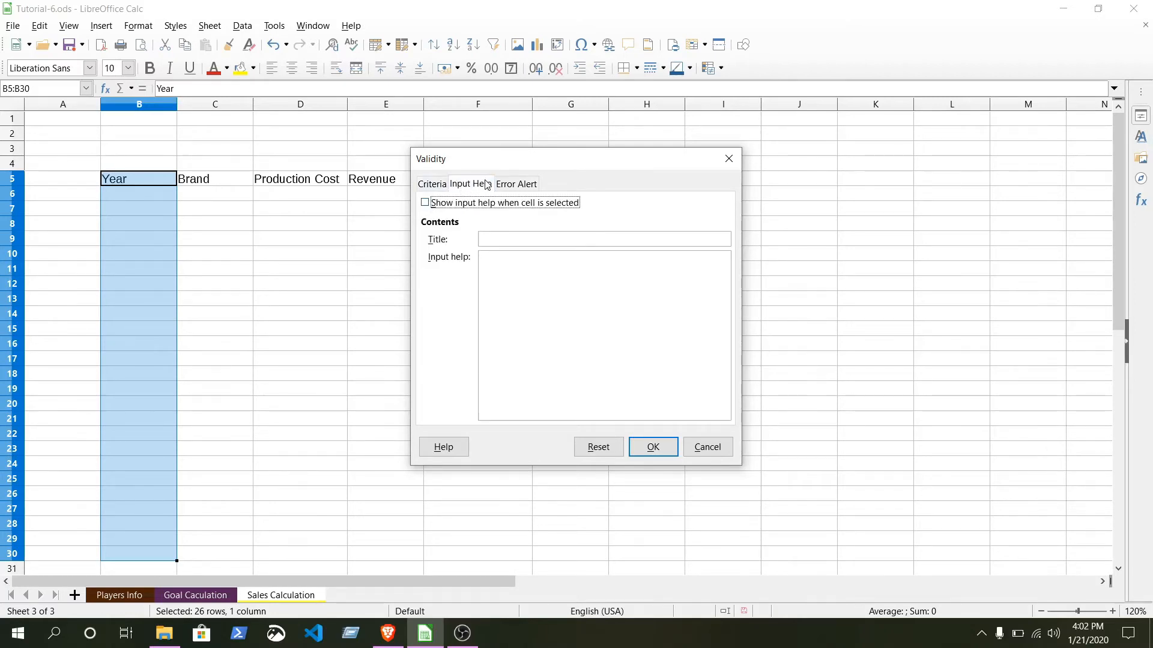
pyautogui.click(427, 204)
pyautogui.click(534, 238)
pyautogui.write('2020 is n')
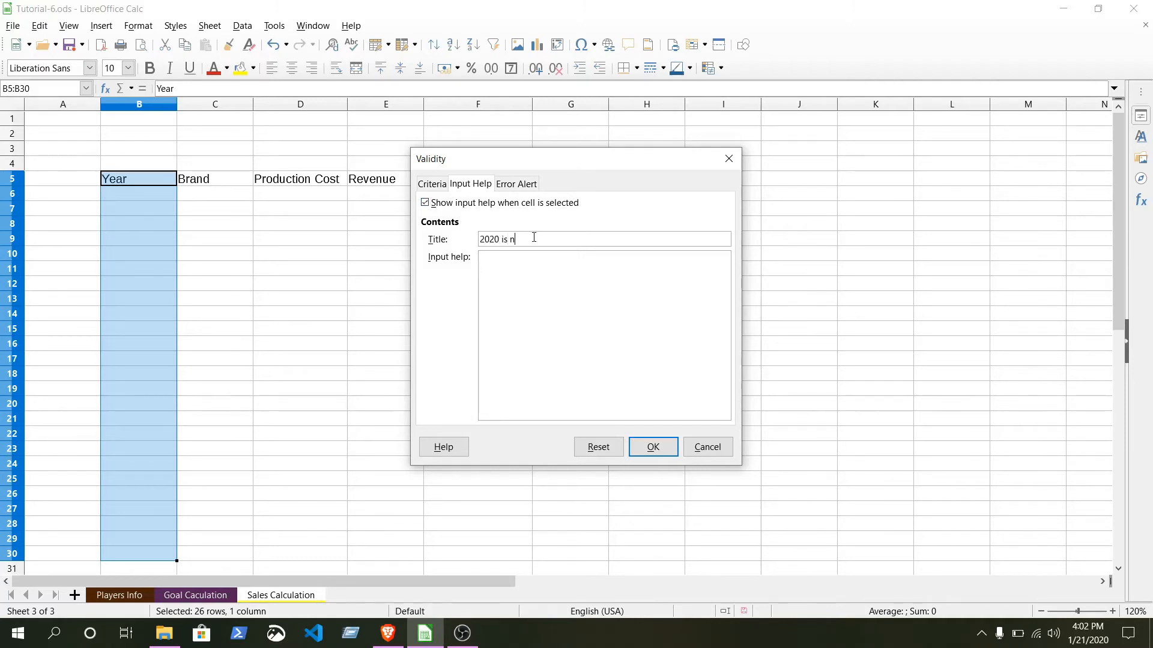
pyautogui.write('ot passed')
pyautogui.click(506, 270)
pyautogui.write('So input a value that is less than 2020')
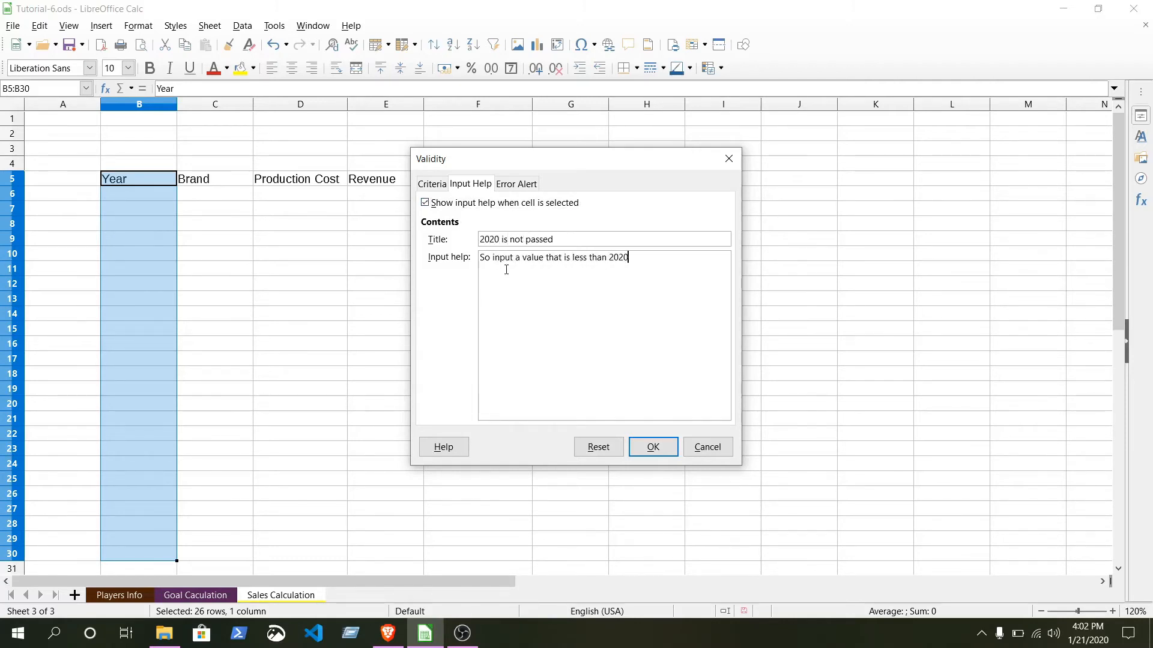
# - Define the error alert with the title "Error" and the message "Don't enter a value that is more than 2020"
pyautogui.click(515, 184)
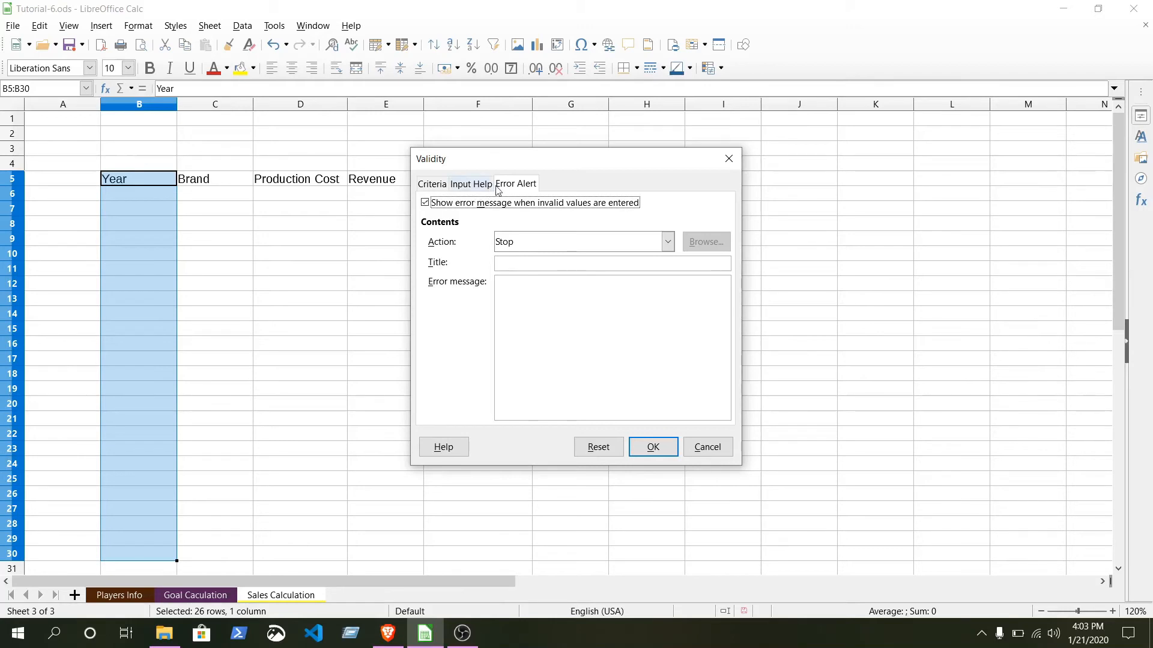
pyautogui.click(509, 264)
pyautogui.write('Error')
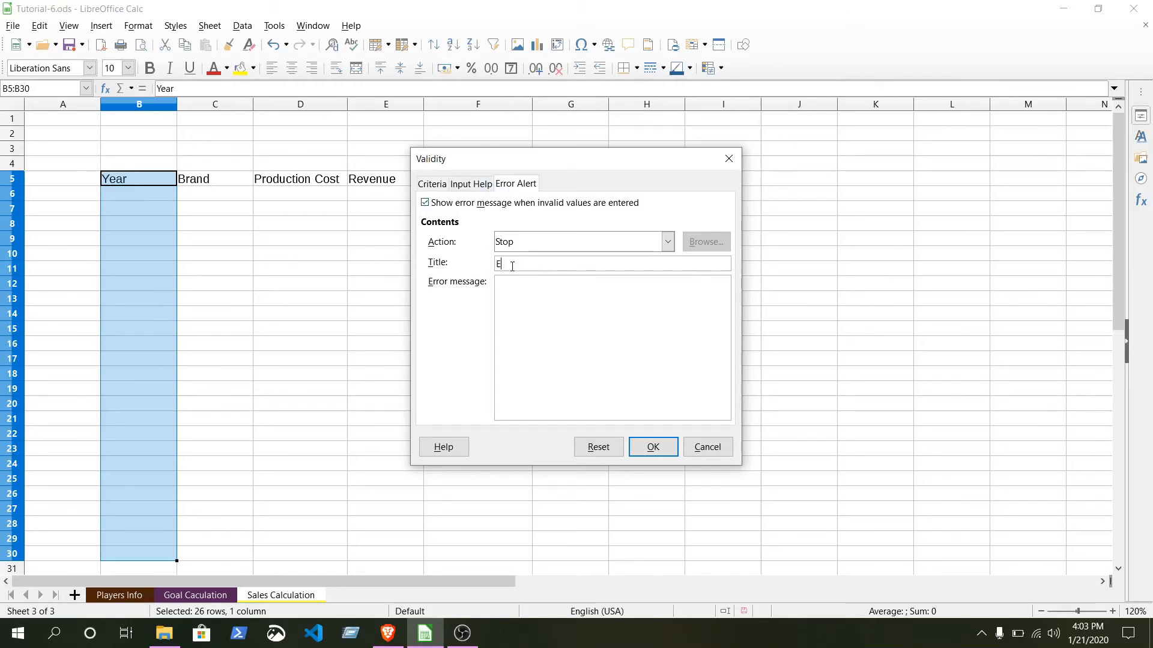
pyautogui.click(509, 296)
pyautogui.write("Don't enter a value that is more than 2020")
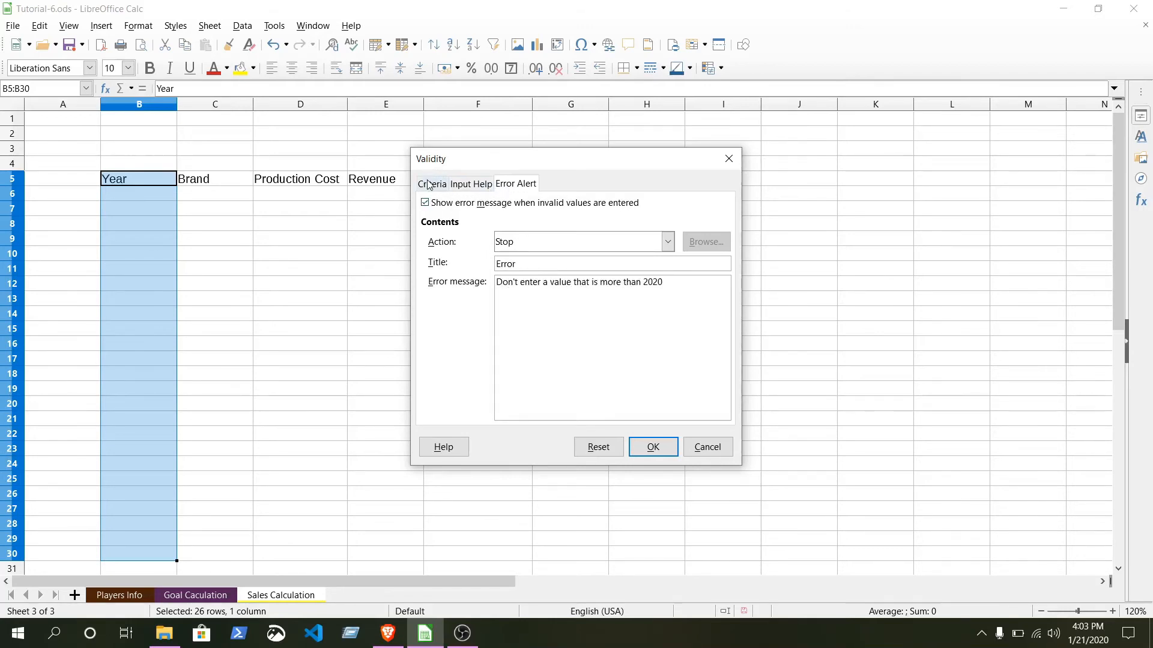
# - Review the validity comparison options, keep "less than", and apply the rule to the Year column
pyautogui.click(431, 183)
pyautogui.click(539, 241)
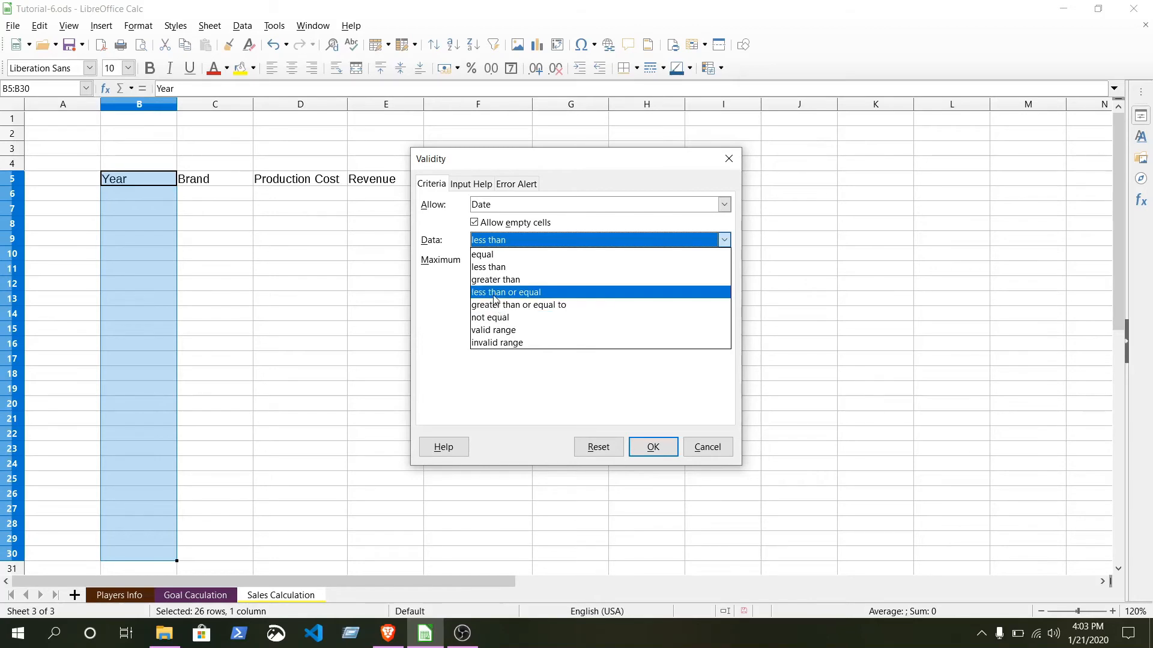
pyautogui.press('Escape')
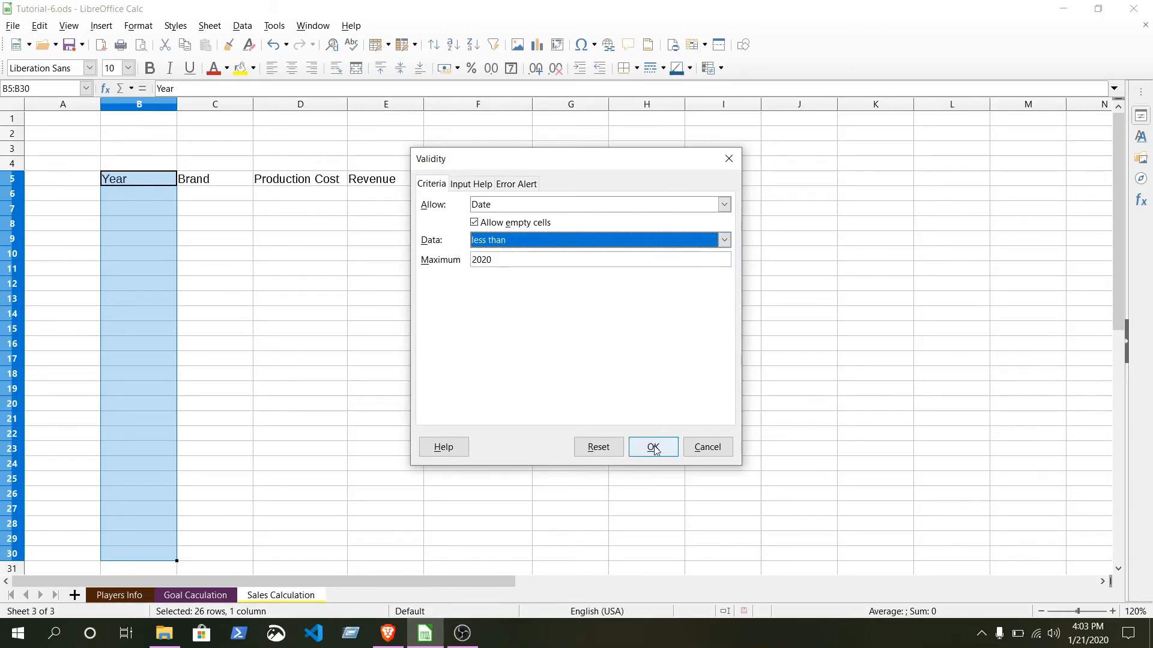
pyautogui.click(654, 447)
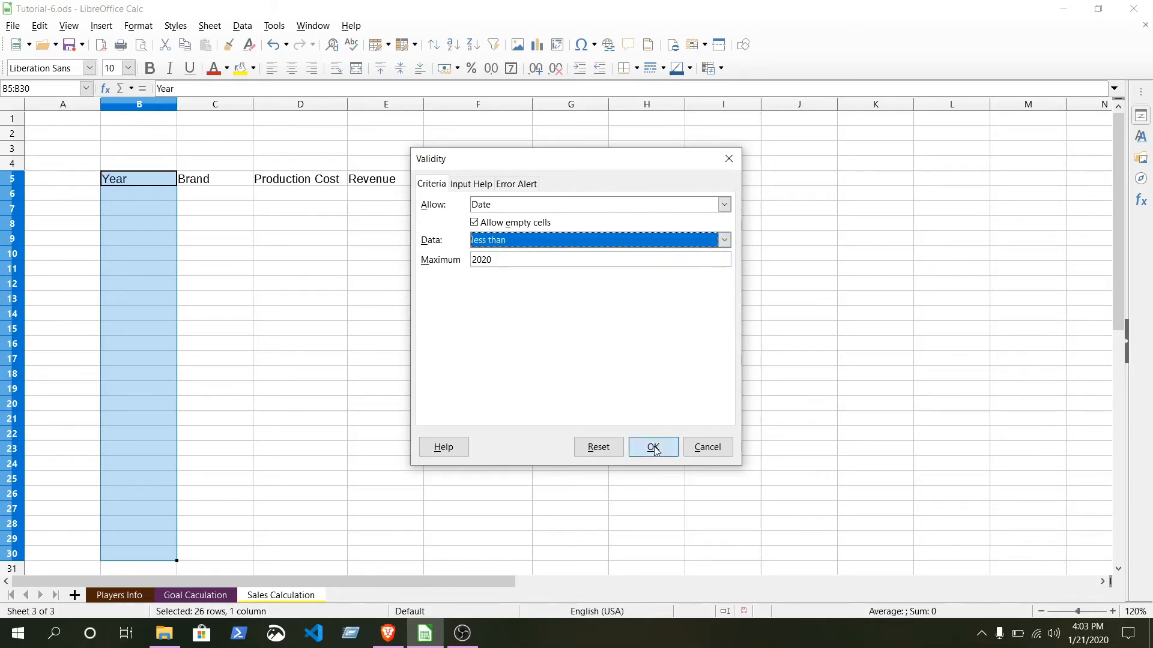
# - Check the input help on the Year column cells B6 to B9
pyautogui.click(131, 193)
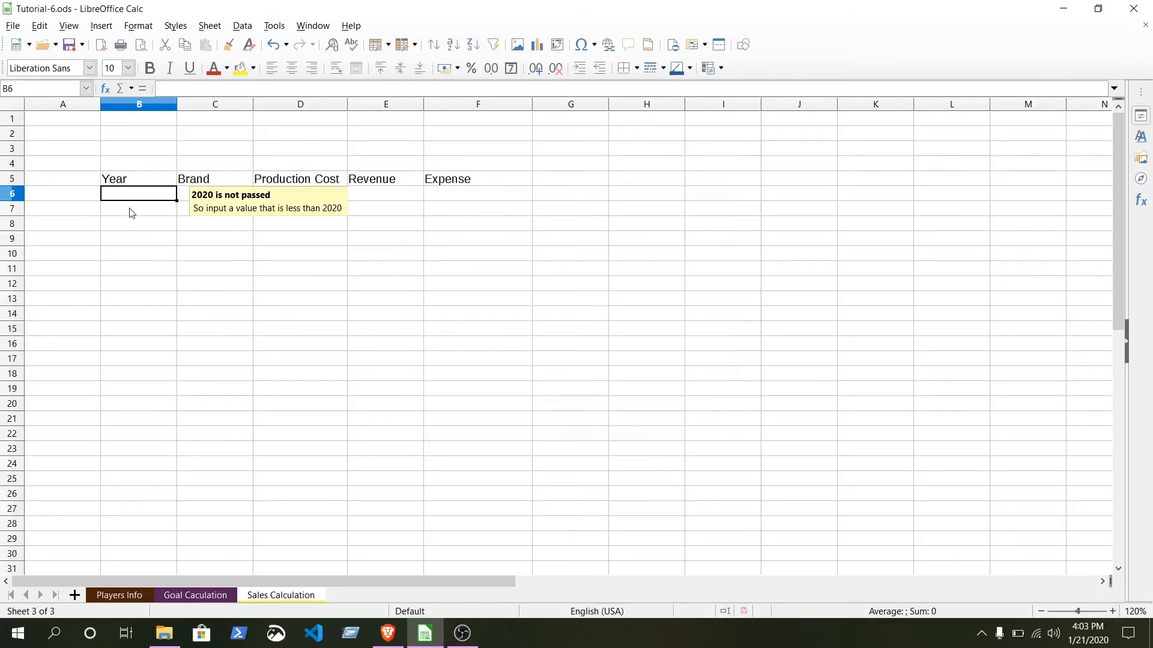
pyautogui.click(131, 211)
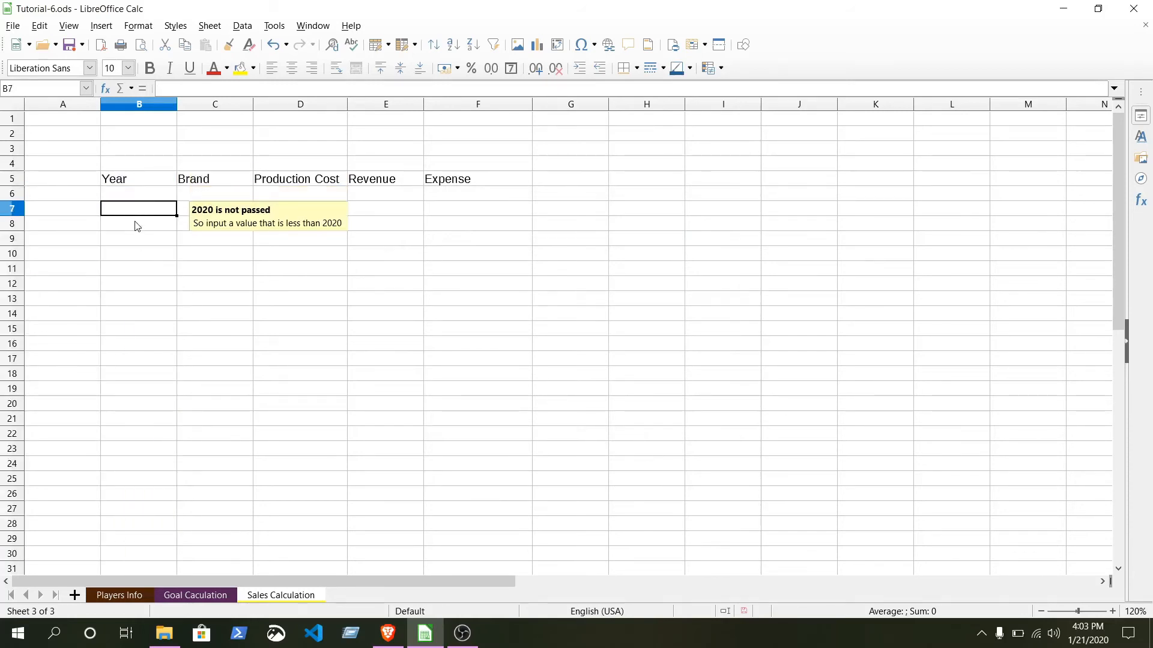
pyautogui.click(136, 224)
pyautogui.click(139, 244)
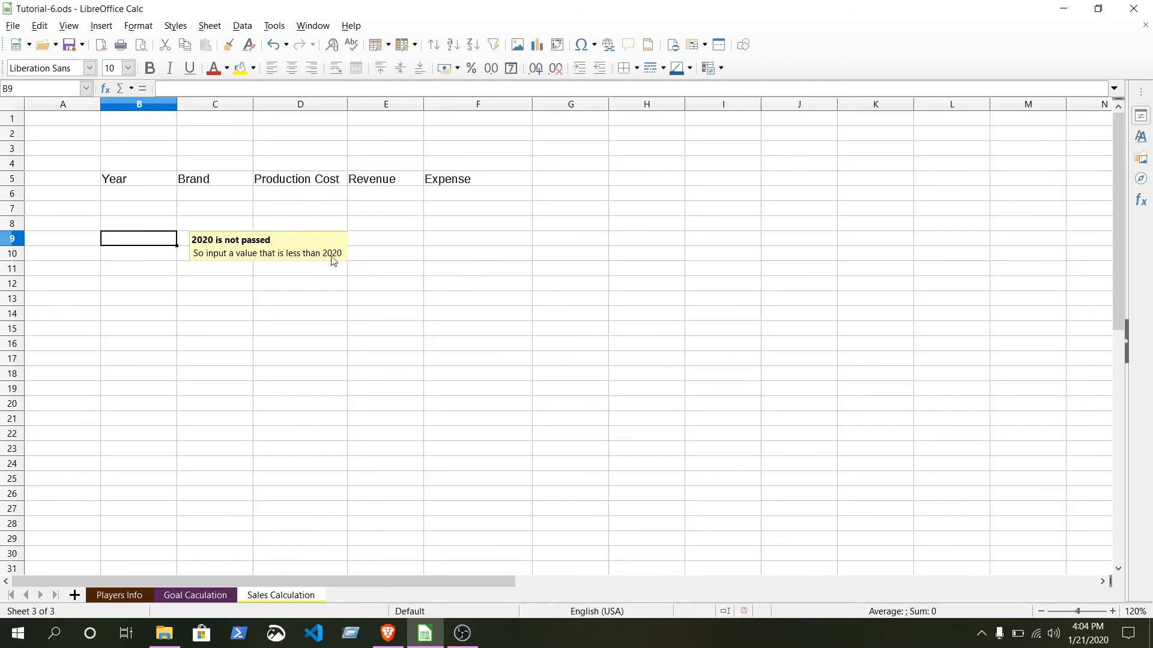
# - Enter 1997 in cell B6 as the first year
pyautogui.click(122, 195)
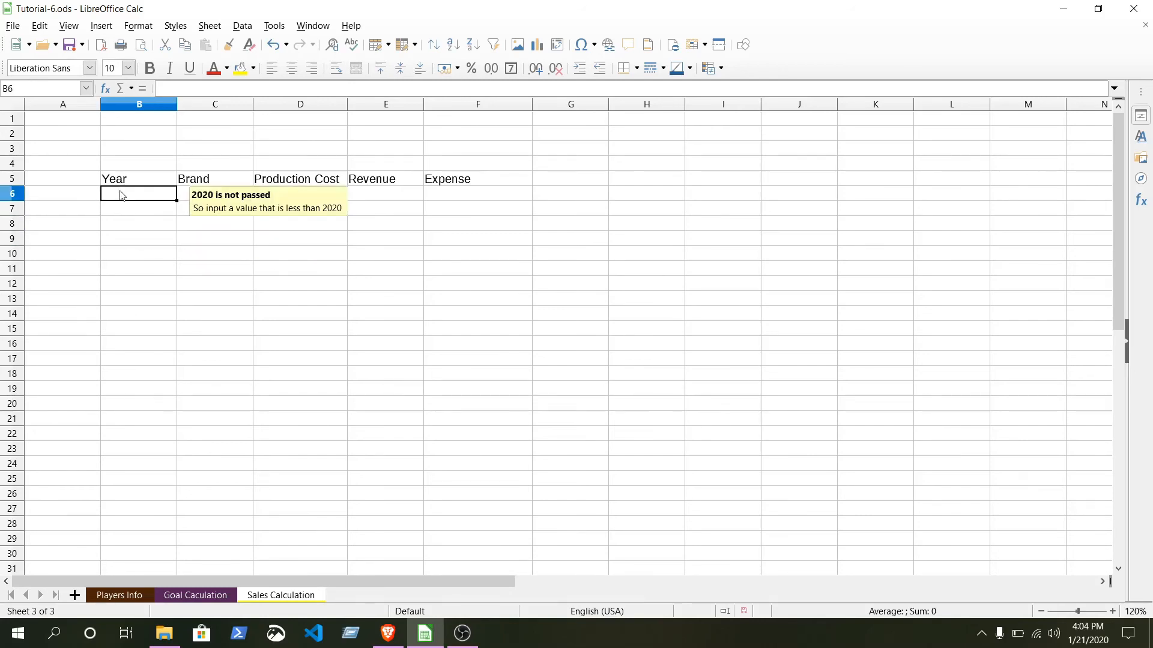
pyautogui.write('1997')
pyautogui.click(142, 210)
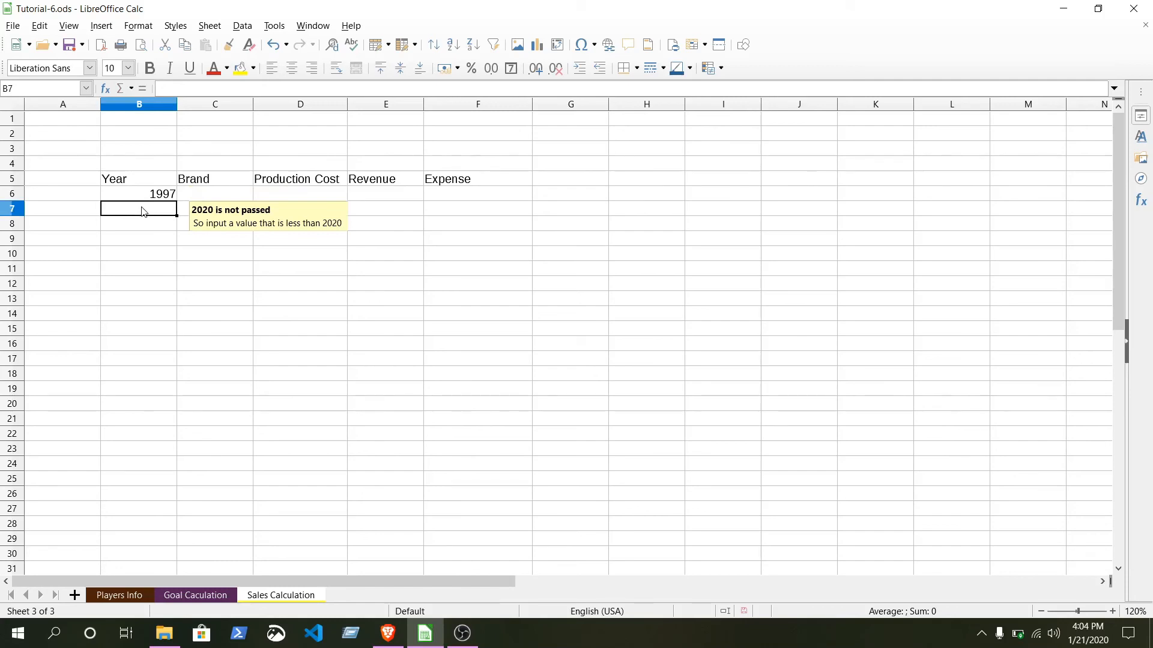
# - Try to enter 2022 in cell B7 to test the validity rule, and dismiss the error alert
pyautogui.write('2022')
pyautogui.press('Return')
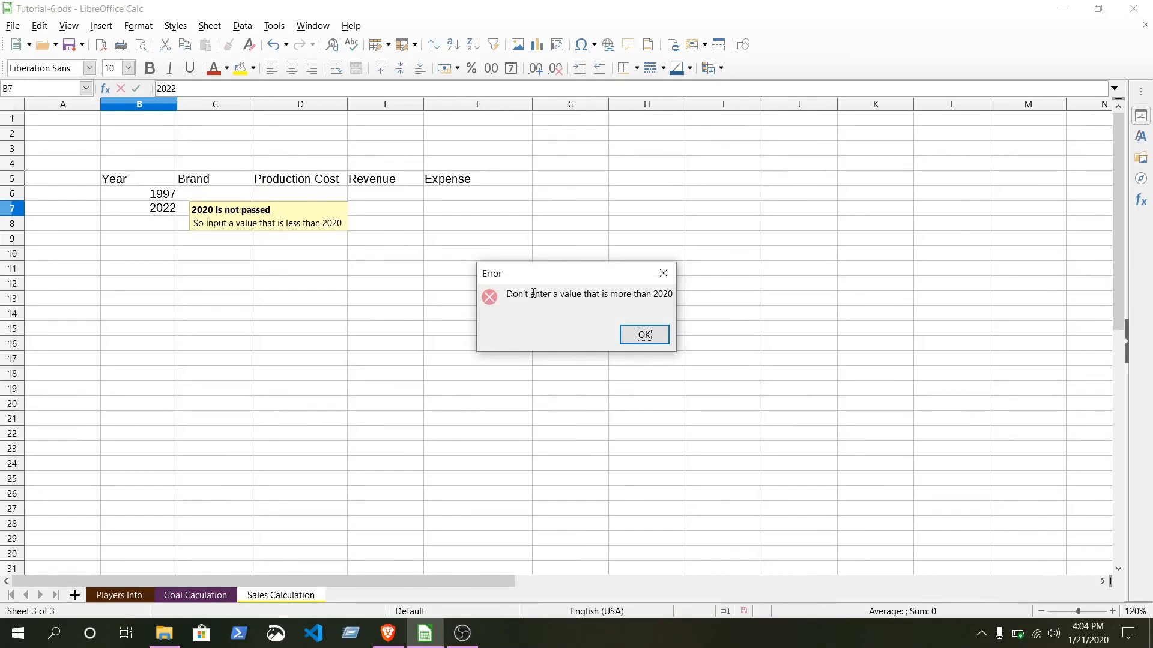
pyautogui.moveTo(576, 295); pyautogui.dragTo(659, 297)
pyautogui.press('Return')
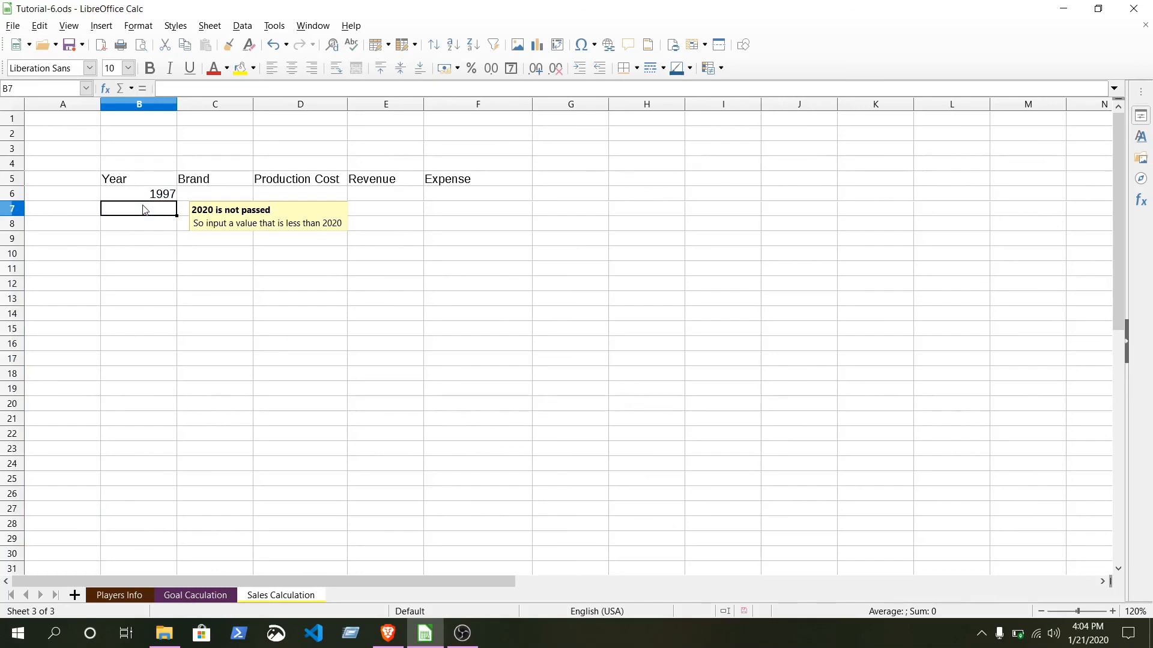
# - Enter 1998 in cell B7 as the second year
pyautogui.click(143, 193)
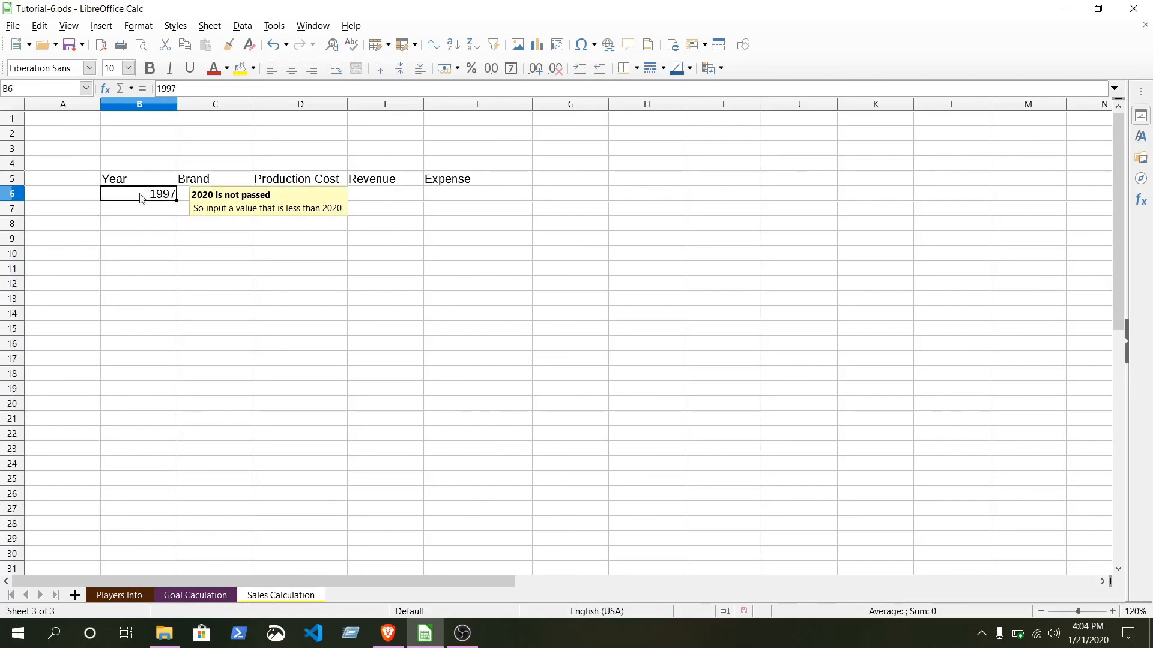
pyautogui.click(143, 211)
pyautogui.write('1')
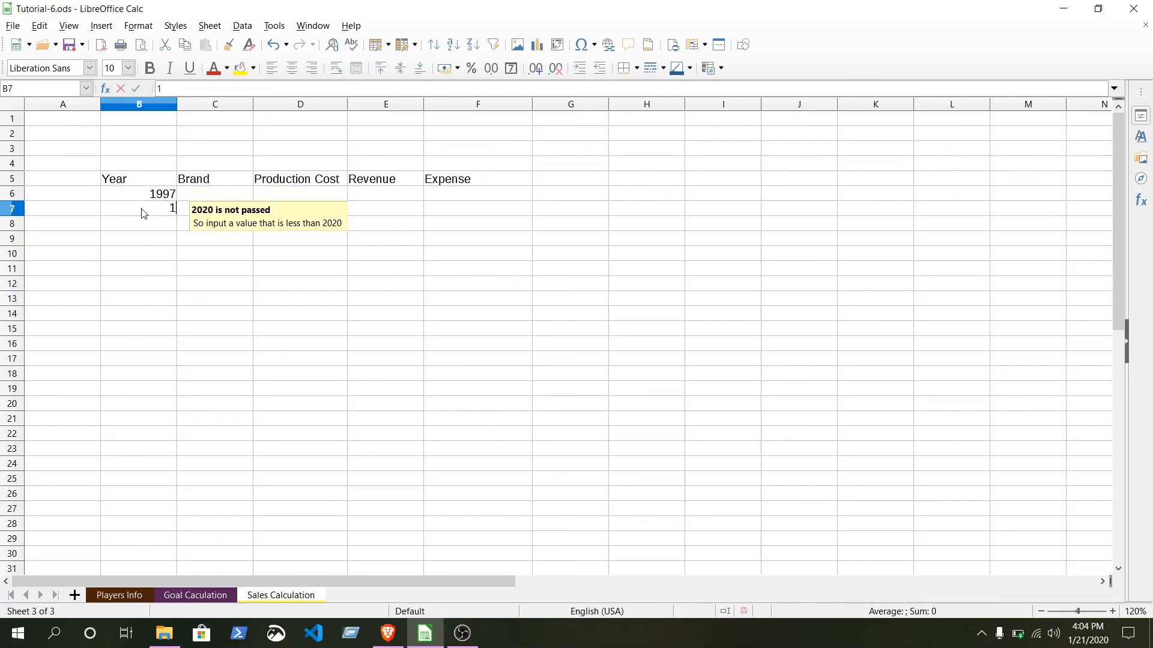
pyautogui.write('9998')
pyautogui.press('BackSpace')
pyautogui.press('Up')
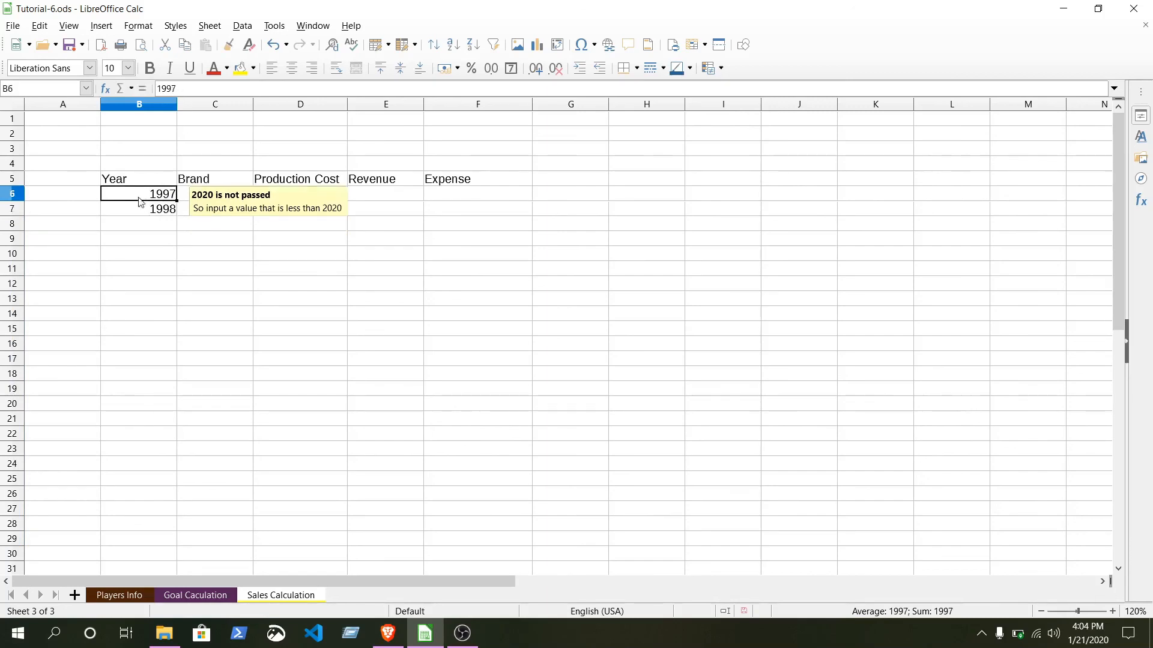
# - Select the two years in cells B6:B7
pyautogui.press('Down')
pyautogui.press('Down')
pyautogui.press('Up')
pyautogui.press('Up')
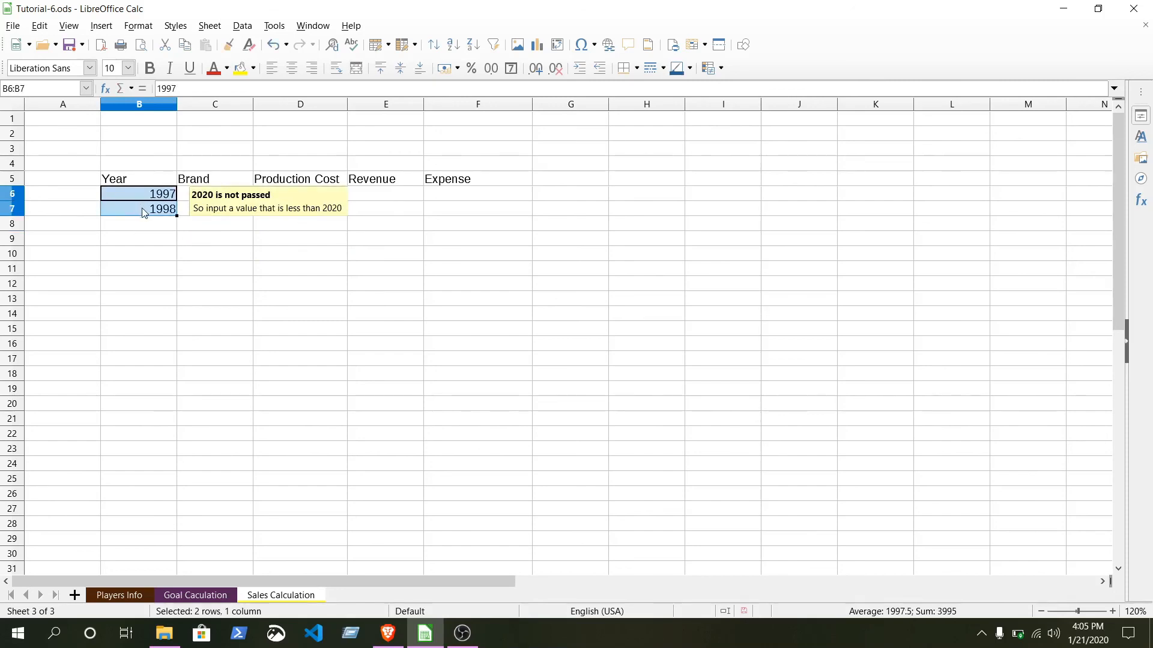